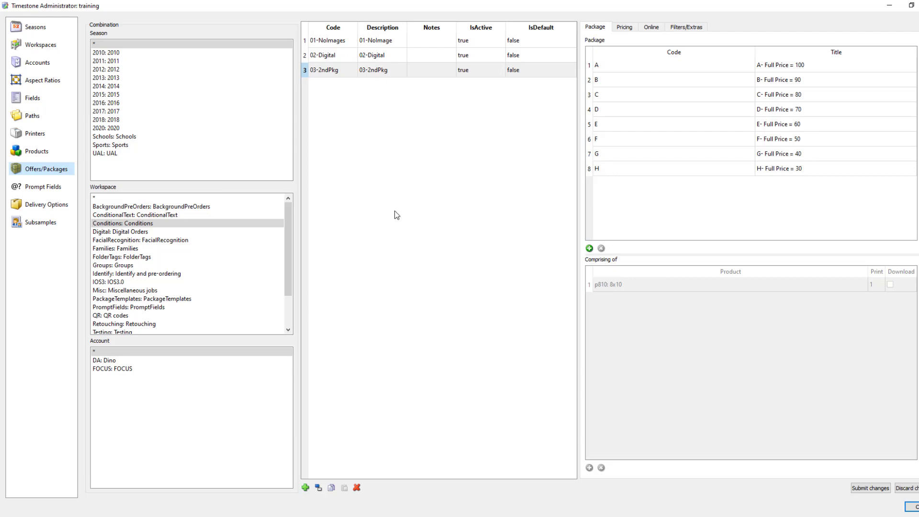
On the 03-2ndPkg offer's Pricing tab, add a Condition price list named 2ndPkg.
{"action": "left_click", "coordinate": [394, 211]}
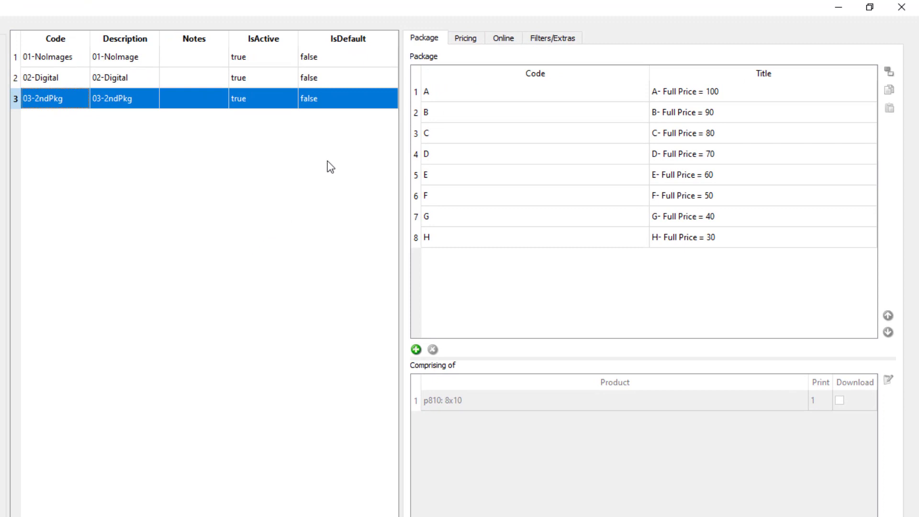
{"action": "left_click", "coordinate": [467, 39]}
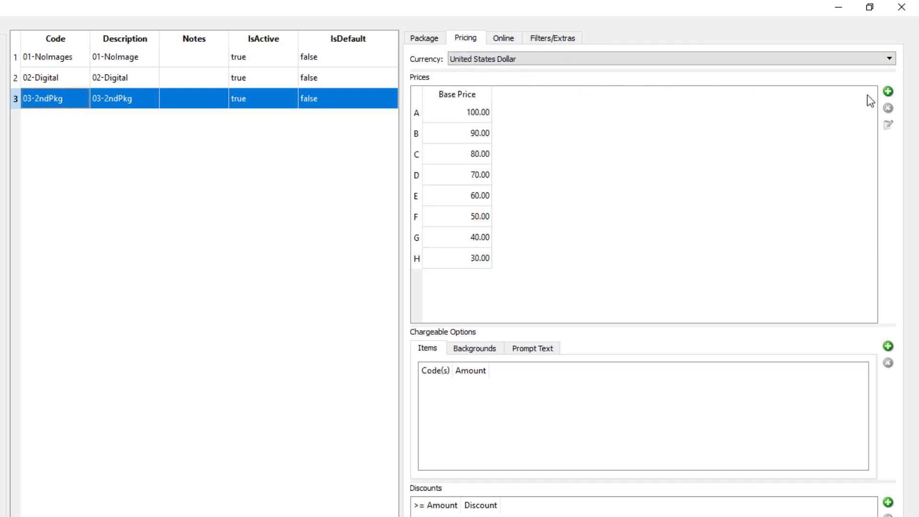
{"action": "left_click", "coordinate": [888, 92]}
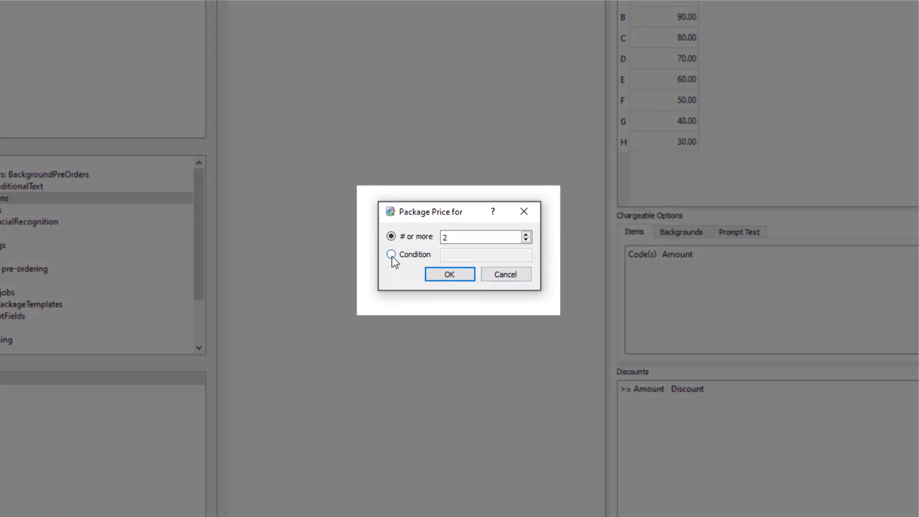
{"action": "left_click", "coordinate": [391, 255]}
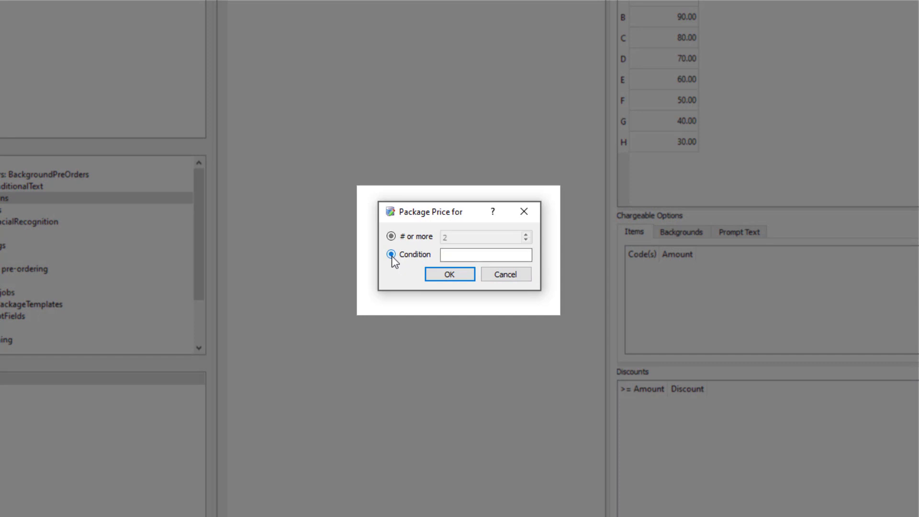
{"action": "left_click", "coordinate": [445, 256]}
{"action": "type", "text": "2ndPkg"}
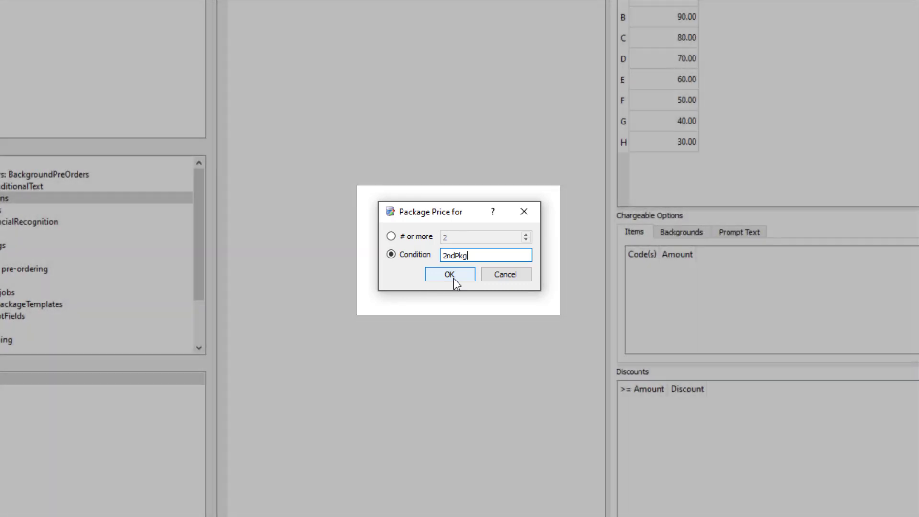
Confirm the 2ndPkg price list and set packages A–D to 50, 45, 40, 35.
{"action": "left_click", "coordinate": [453, 279]}
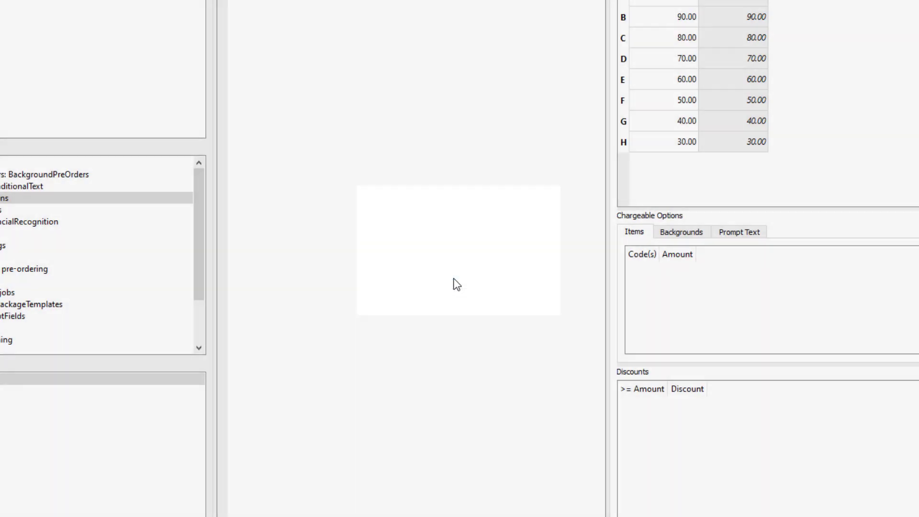
{"action": "double_click", "coordinate": [549, 115]}
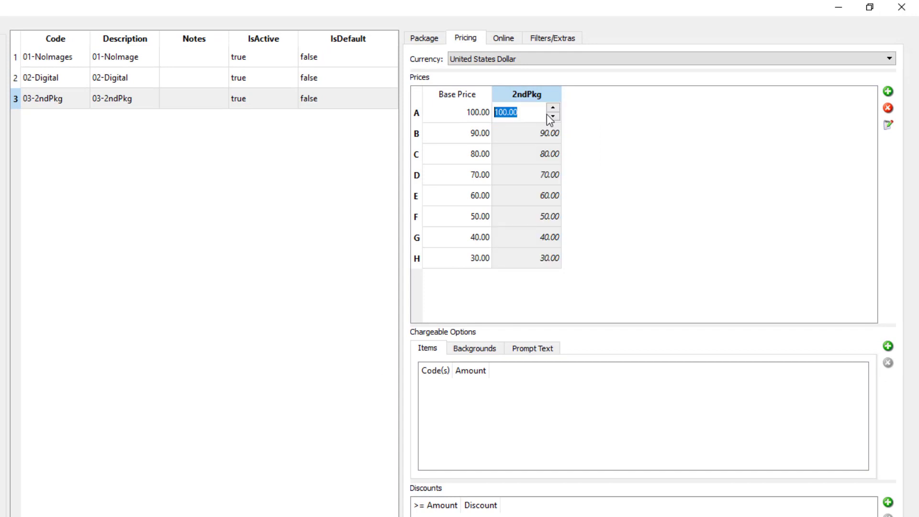
{"action": "type", "text": "50"}
{"action": "double_click", "coordinate": [553, 138]}
{"action": "type", "text": "45"}
{"action": "double_click", "coordinate": [553, 158]}
{"action": "type", "text": "40"}
{"action": "double_click", "coordinate": [549, 176]}
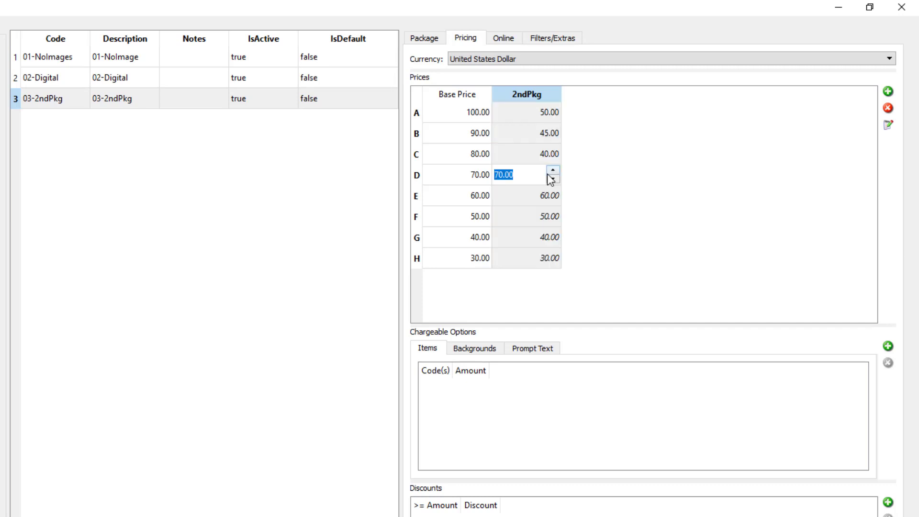
{"action": "type", "text": "35"}
Set the 2ndPkg prices for packages E–H to 30, 25, 20 and 15.
{"action": "double_click", "coordinate": [553, 200]}
{"action": "type", "text": "30"}
{"action": "double_click", "coordinate": [548, 220]}
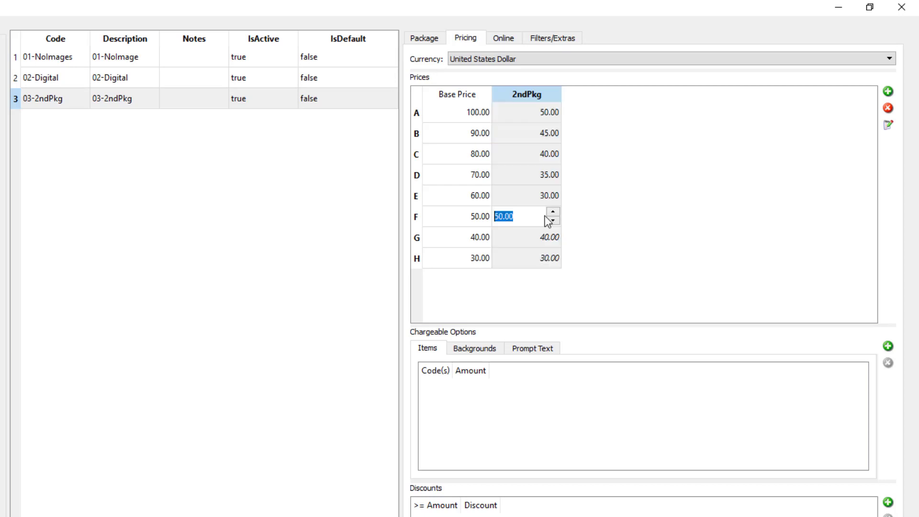
{"action": "type", "text": "25"}
{"action": "double_click", "coordinate": [548, 240]}
{"action": "type", "text": "20"}
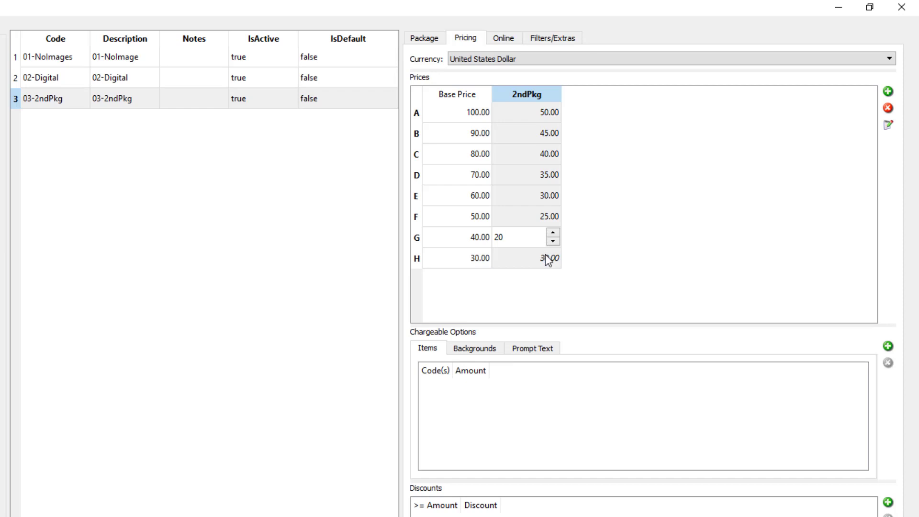
{"action": "double_click", "coordinate": [548, 261]}
{"action": "type", "text": "15"}
{"action": "key", "text": "Return"}
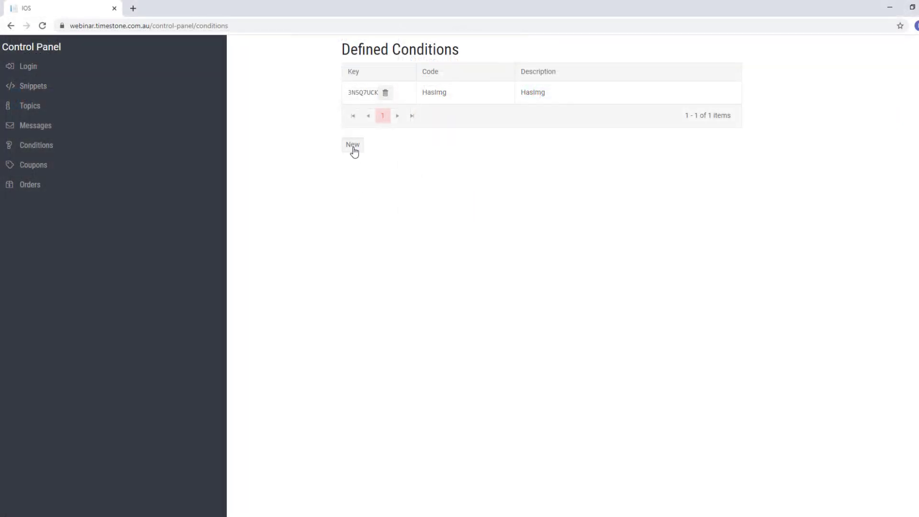
Start a new condition with Code 2ndPkg and Description 2ndPkg.
{"action": "left_click", "coordinate": [352, 145]}
{"action": "left_click", "coordinate": [382, 109]}
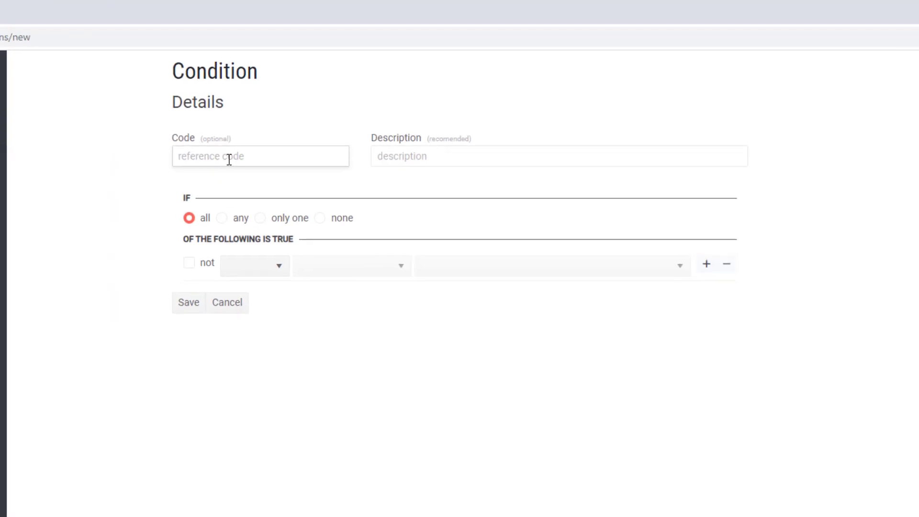
{"action": "type", "text": "2ndPkg"}
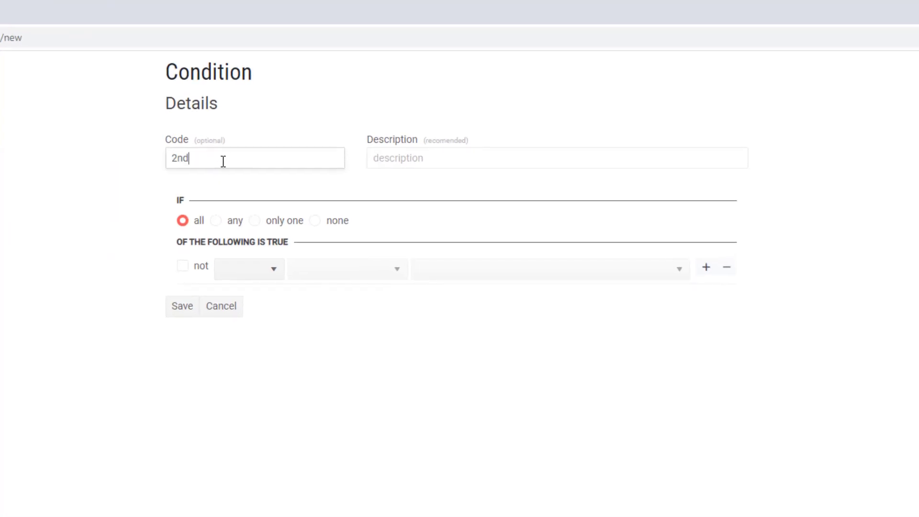
{"action": "key", "text": "Tab"}
{"action": "type", "text": "2ndPkg"}
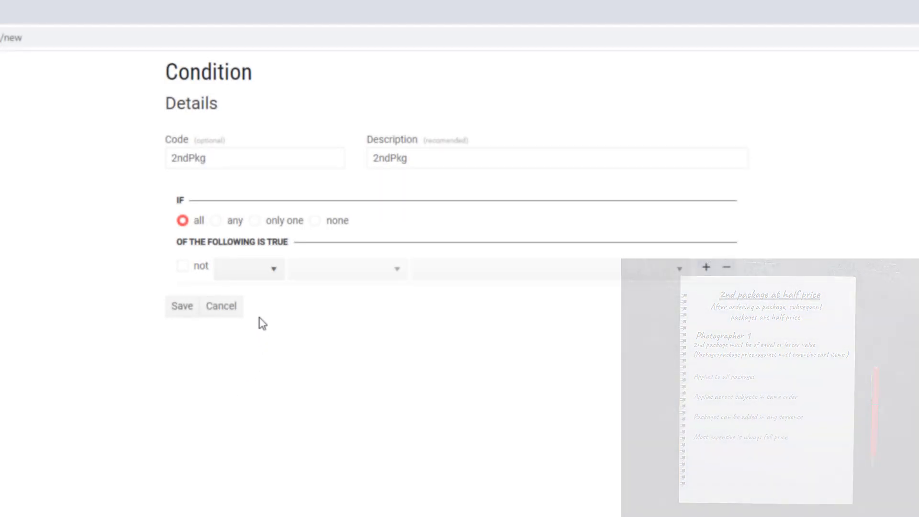
Set the rule to Package › Package price › against most expensive cart items (total).
{"action": "left_click", "coordinate": [259, 281]}
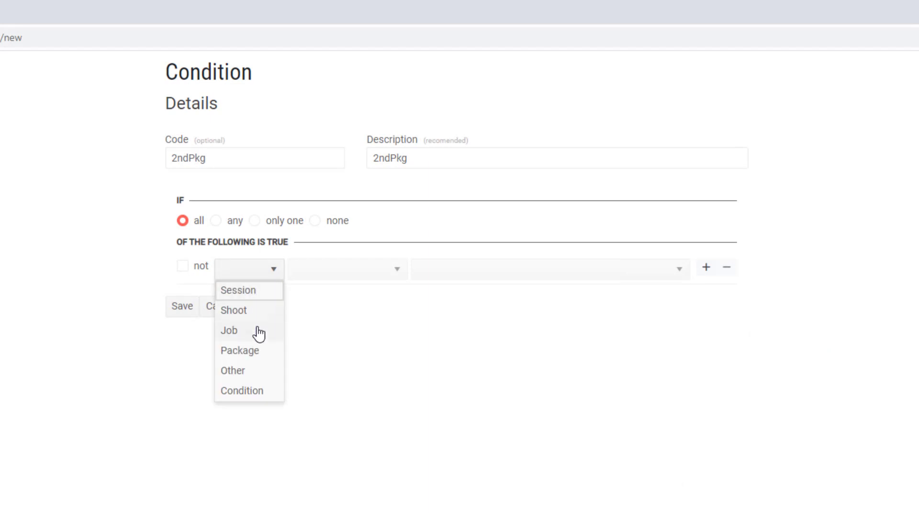
{"action": "left_click", "coordinate": [255, 354]}
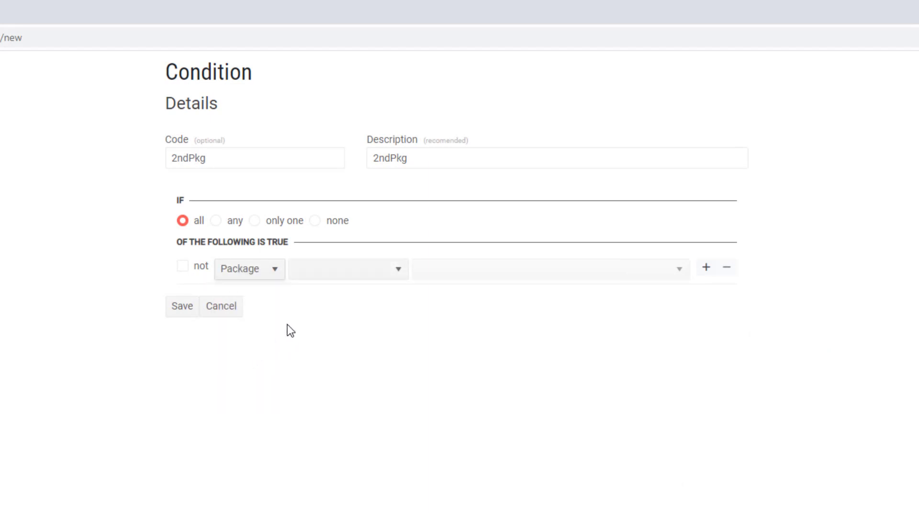
{"action": "left_click", "coordinate": [329, 280]}
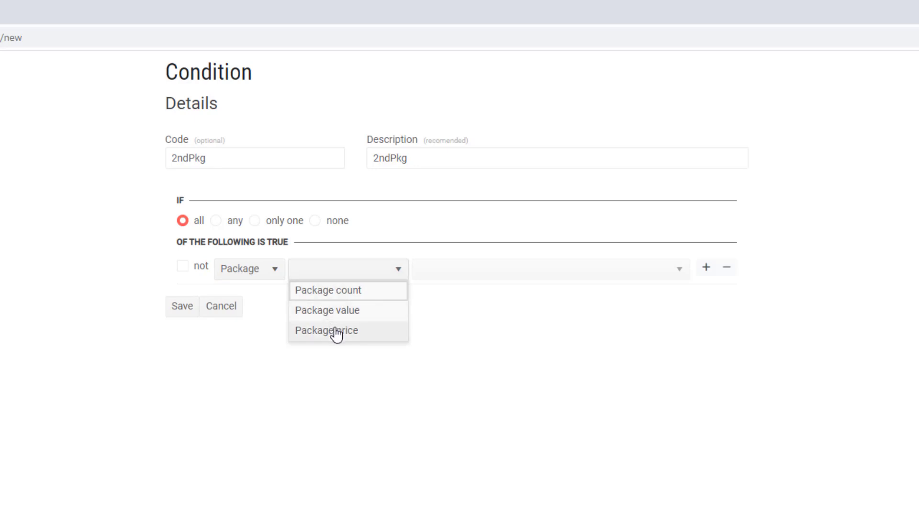
{"action": "left_click", "coordinate": [335, 329]}
{"action": "left_click", "coordinate": [496, 275]}
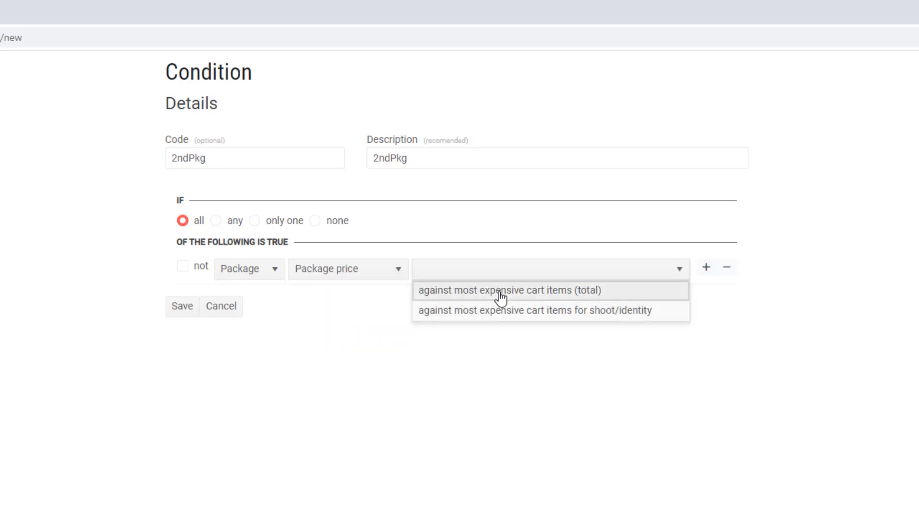
{"action": "left_click", "coordinate": [500, 291]}
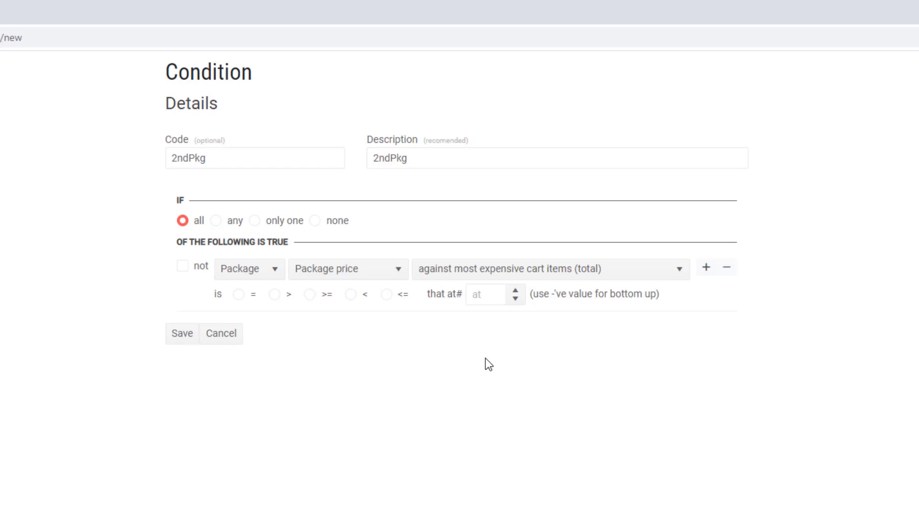
Enter cart-item position 1, then try each comparison and settle on <=.
{"action": "left_click", "coordinate": [490, 303]}
{"action": "type", "text": "1"}
{"action": "left_click", "coordinate": [483, 354]}
{"action": "left_click", "coordinate": [242, 296]}
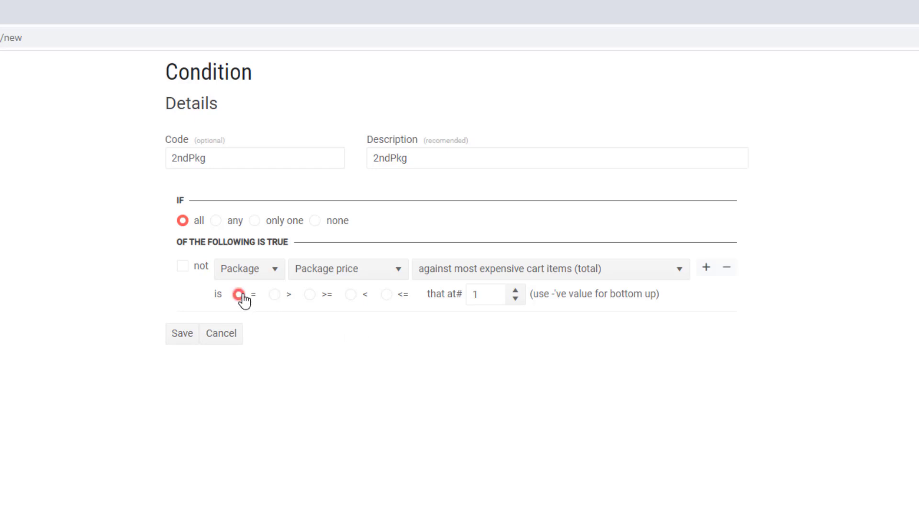
{"action": "left_click", "coordinate": [276, 304]}
{"action": "left_click", "coordinate": [310, 299]}
{"action": "left_click", "coordinate": [349, 302]}
{"action": "left_click", "coordinate": [386, 297]}
Return the item position to 1 with the spinner and save the 2ndPkg condition.
{"action": "left_click", "coordinate": [515, 290]}
{"action": "left_click", "coordinate": [516, 298]}
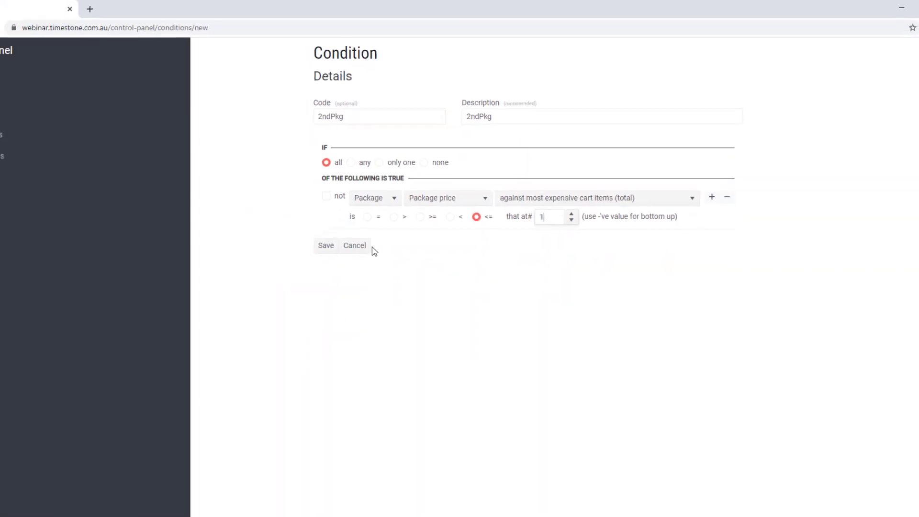
{"action": "left_click", "coordinate": [330, 246]}
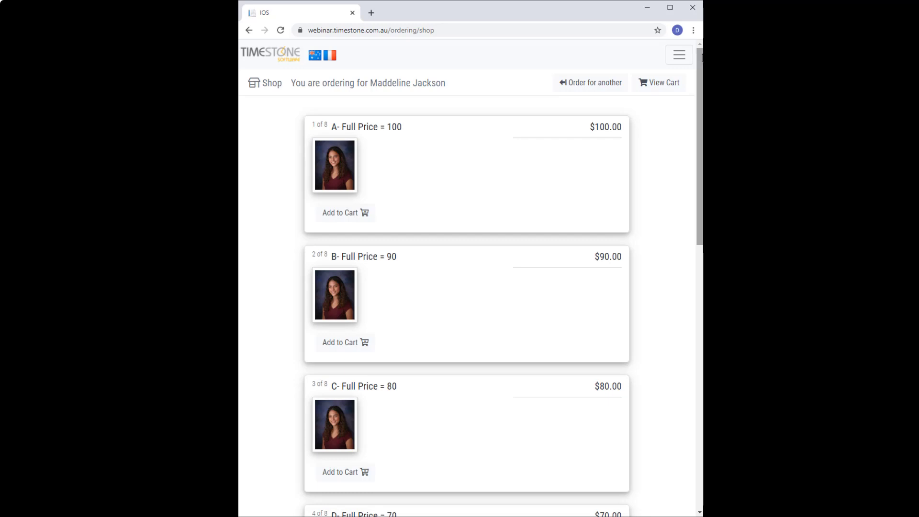
Add packages B and C to the cart and view it: B $90.00, C $40.00.
{"action": "mouse_move", "coordinate": [702, 57]}
{"action": "left_mouse_down"}
{"action": "mouse_move", "coordinate": [702, 320]}
{"action": "mouse_move", "coordinate": [702, 57]}
{"action": "left_mouse_up"}
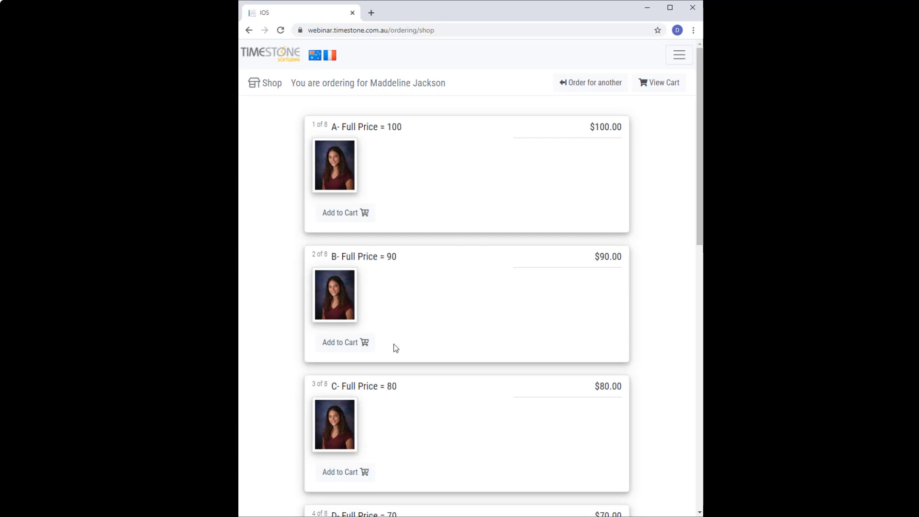
{"action": "left_click", "coordinate": [355, 349]}
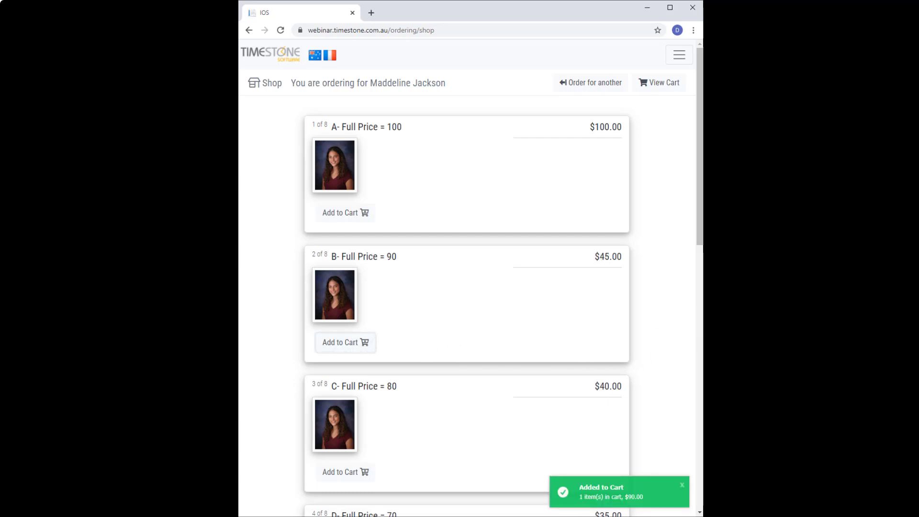
{"action": "left_click_drag", "start_coordinate": [701, 226], "coordinate": [702, 288]}
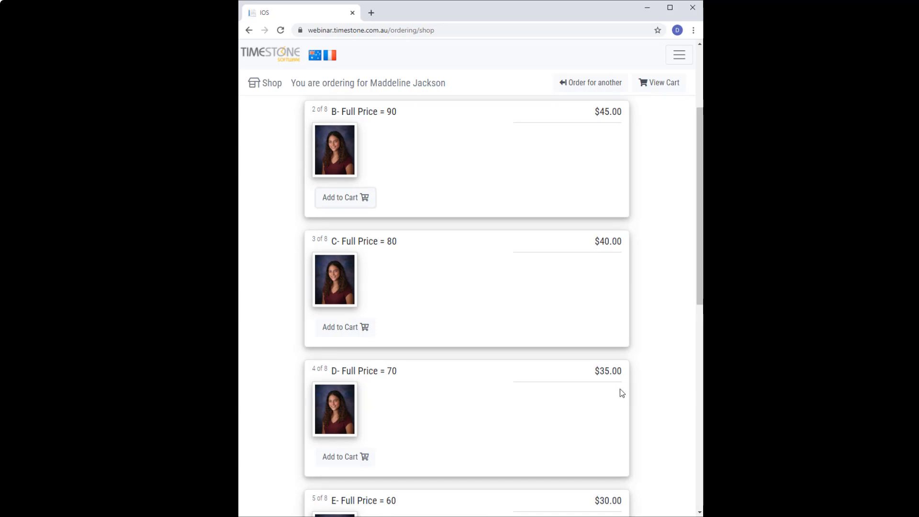
{"action": "left_click", "coordinate": [345, 330]}
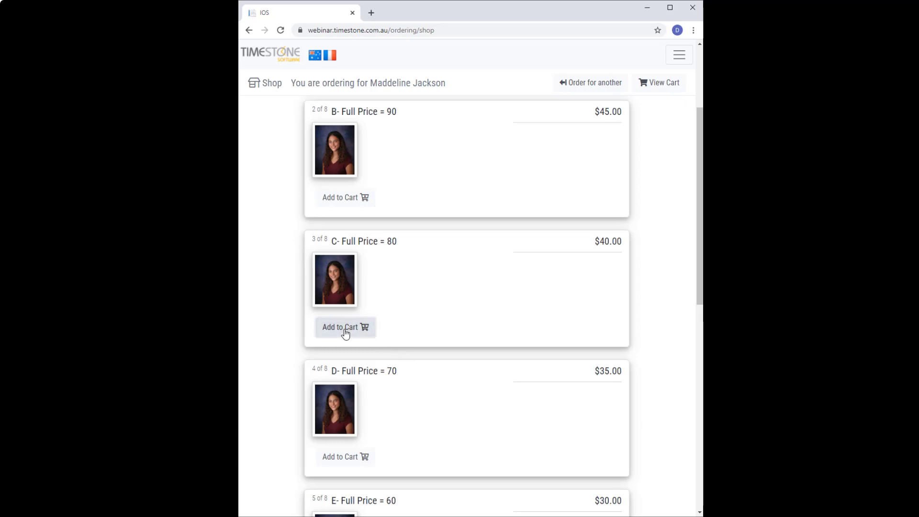
{"action": "left_click", "coordinate": [660, 87]}
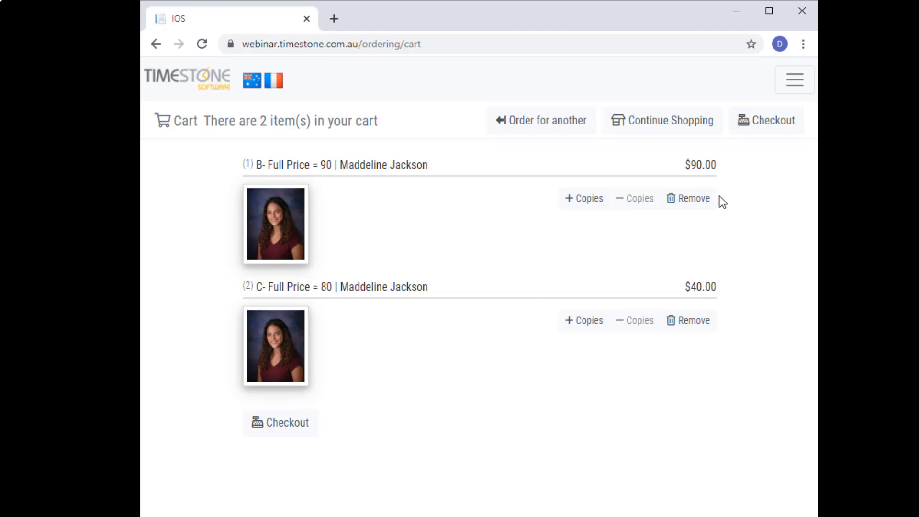
Remove packages B and C from the cart and go back to the shop listing.
{"action": "left_click", "coordinate": [699, 198]}
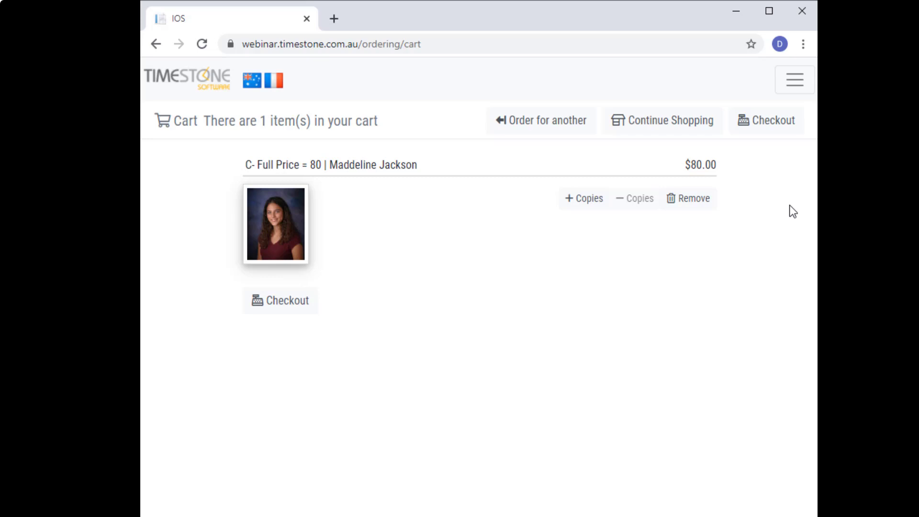
{"action": "left_click", "coordinate": [694, 199]}
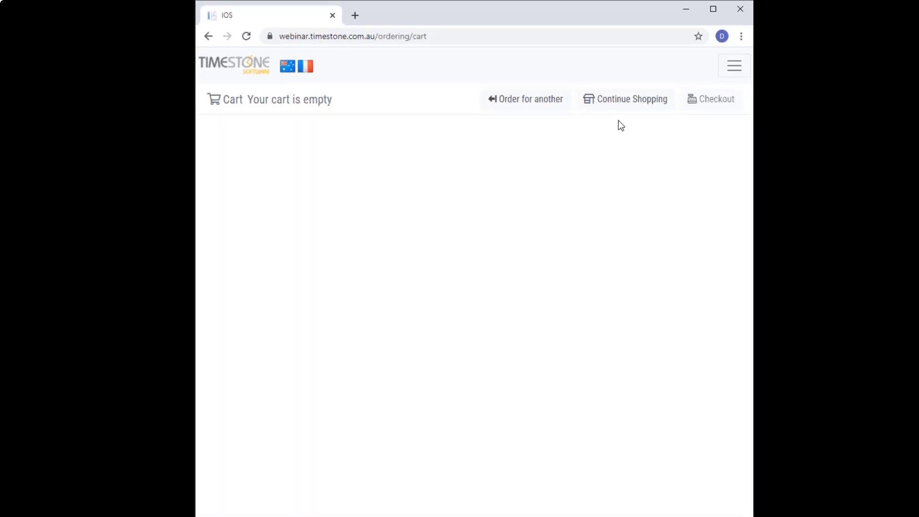
{"action": "left_click", "coordinate": [591, 91]}
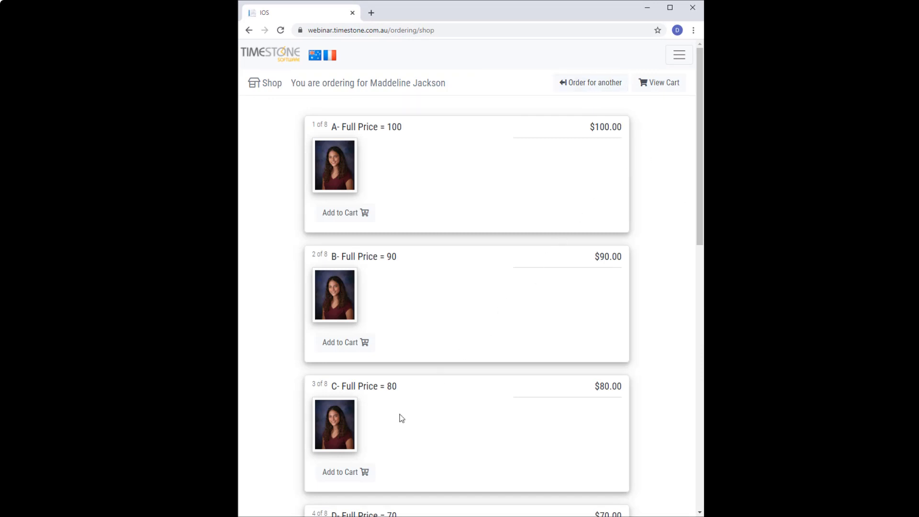
Add package C, then package B, and view the cart: C $40.00, B $90.00.
{"action": "left_click", "coordinate": [346, 471]}
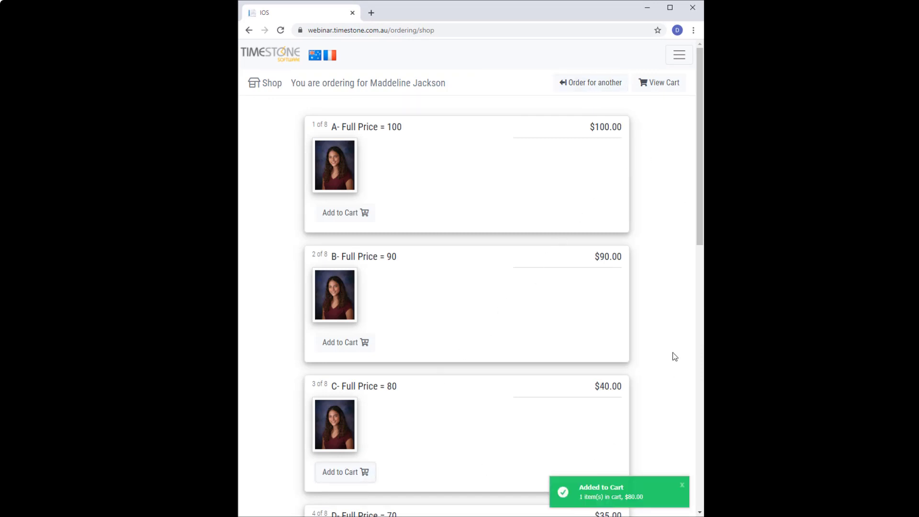
{"action": "left_click_drag", "start_coordinate": [699, 244], "coordinate": [701, 296]}
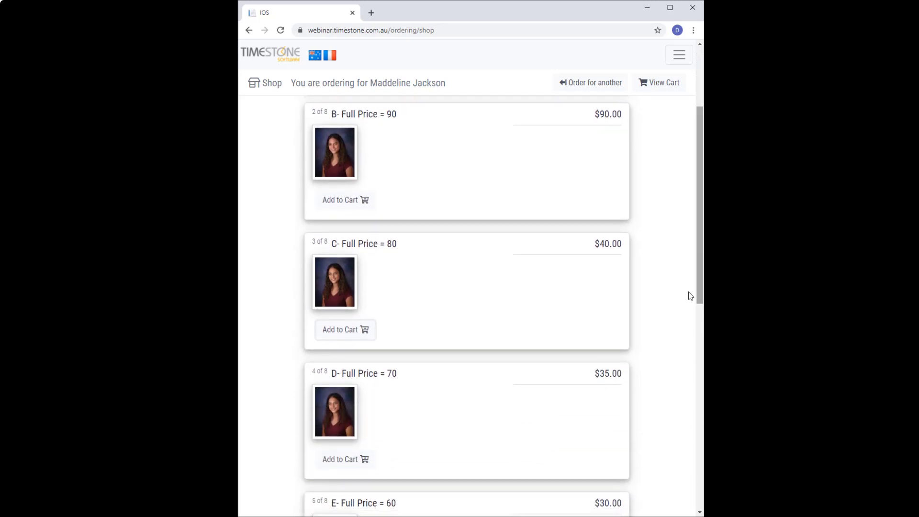
{"action": "left_click", "coordinate": [344, 201]}
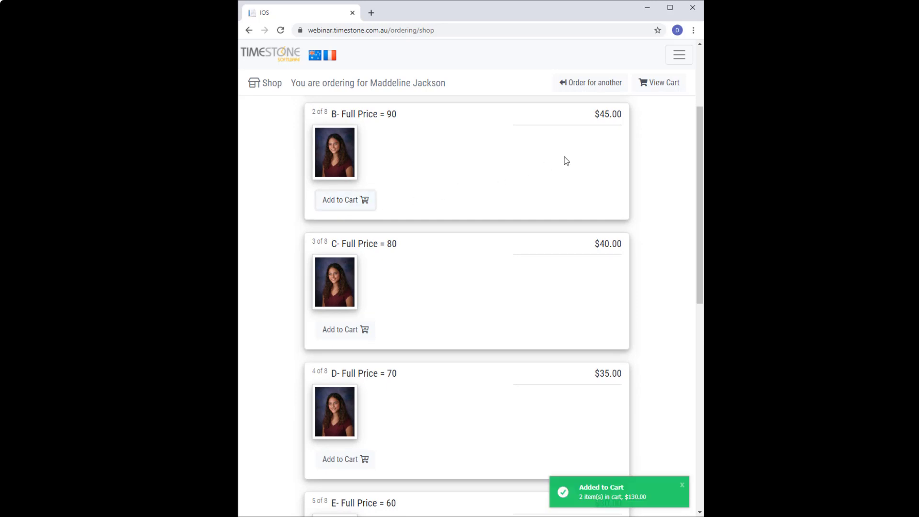
{"action": "left_click", "coordinate": [665, 89]}
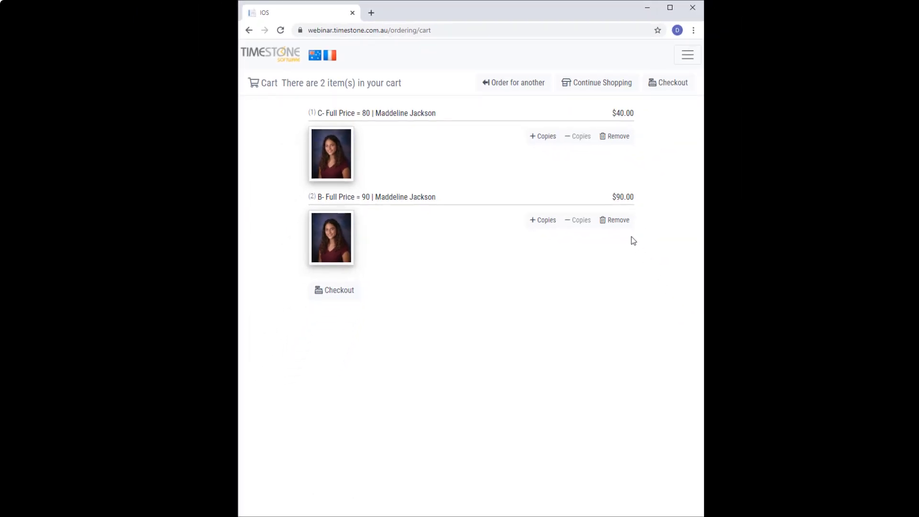
Open the shop for another student by pasting their access key, then scroll the packages.
{"action": "left_click", "coordinate": [519, 84]}
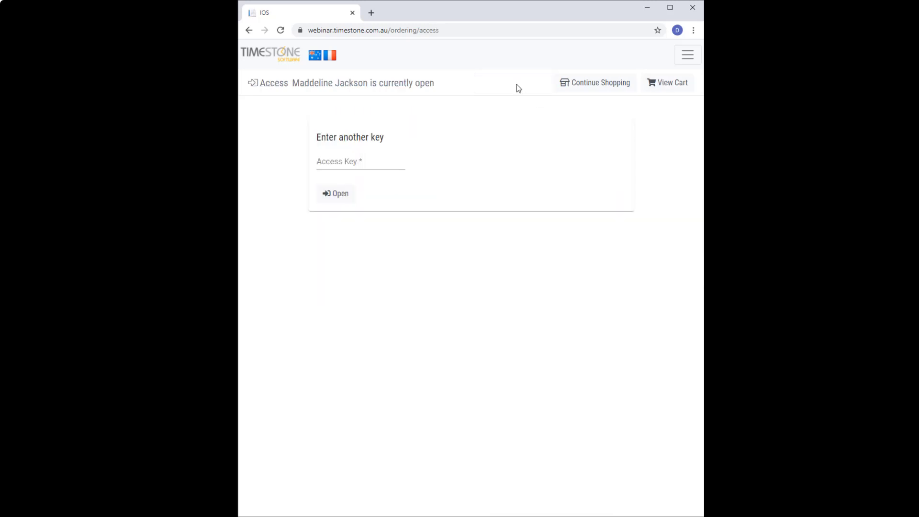
{"action": "left_click", "coordinate": [366, 163]}
{"action": "key", "text": "ctrl+v"}
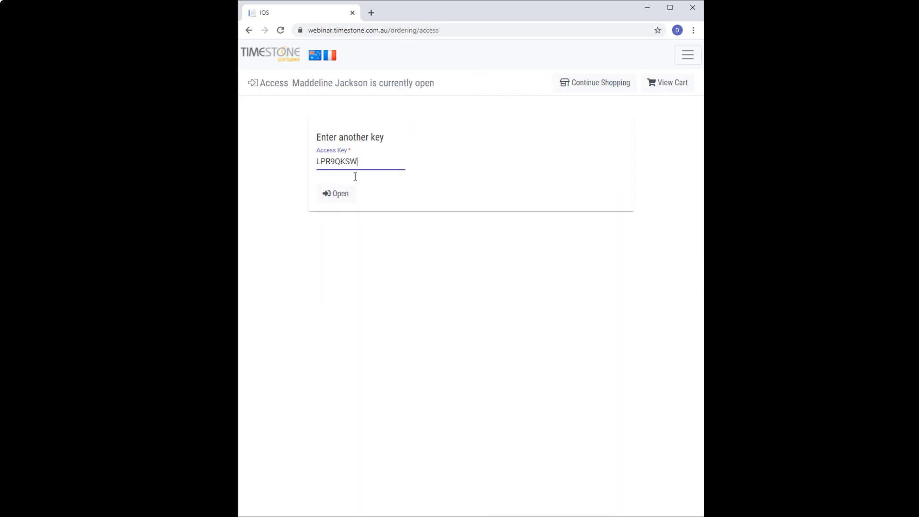
{"action": "left_click", "coordinate": [337, 193]}
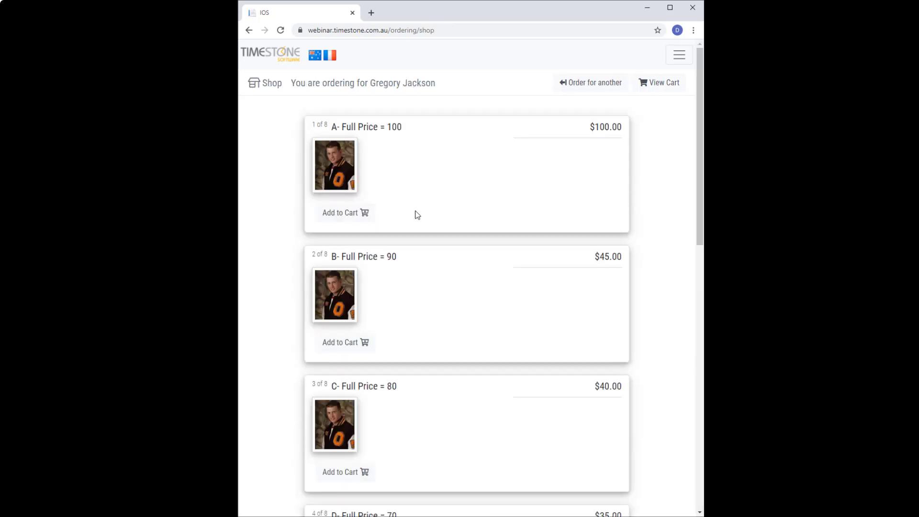
{"action": "scroll", "coordinate": [701, 182], "scroll_direction": "down", "scroll_amount": 2}
{"action": "scroll", "coordinate": [466, 282], "scroll_direction": "down", "scroll_amount": 2}
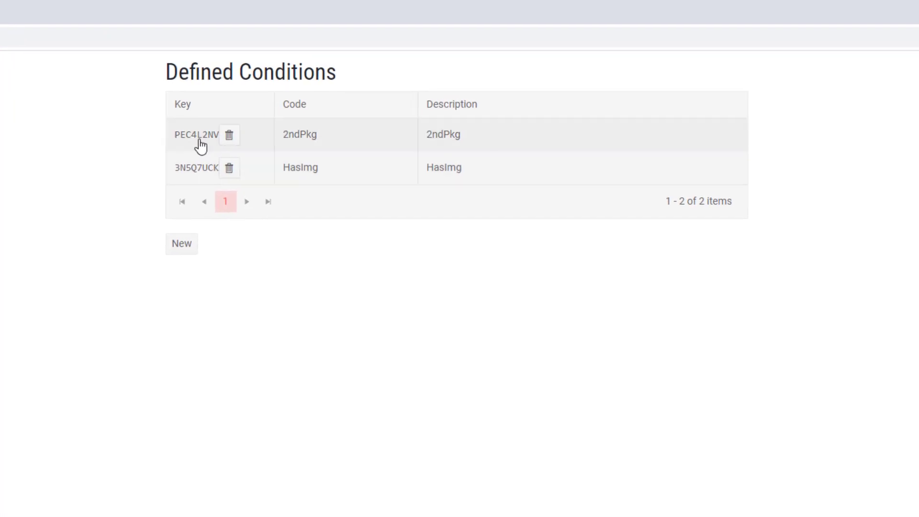
Make the 2ndPkg price rule compare against the most expensive cart items for shoot/identity, <= at position 1.
{"action": "left_click", "coordinate": [200, 141]}
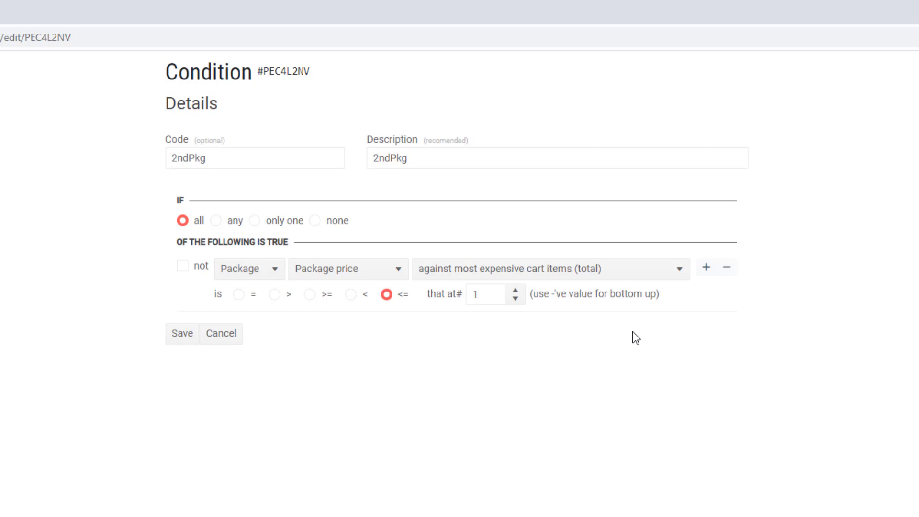
{"action": "left_click", "coordinate": [667, 274]}
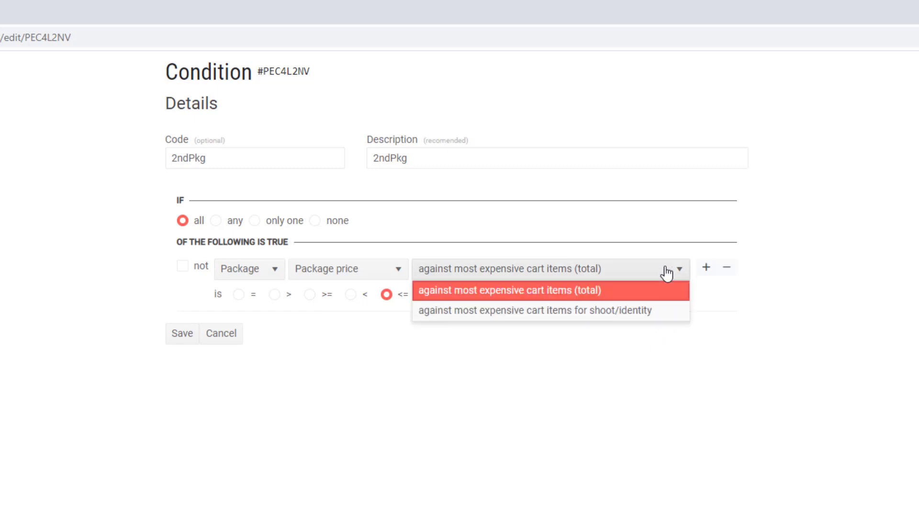
{"action": "left_click", "coordinate": [669, 314]}
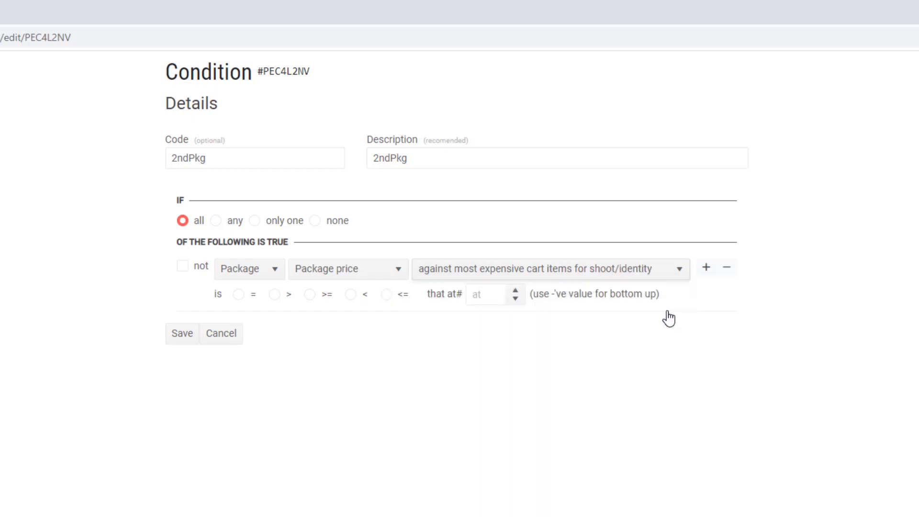
{"action": "left_click", "coordinate": [389, 302]}
{"action": "left_click", "coordinate": [473, 297]}
{"action": "type", "text": "1"}
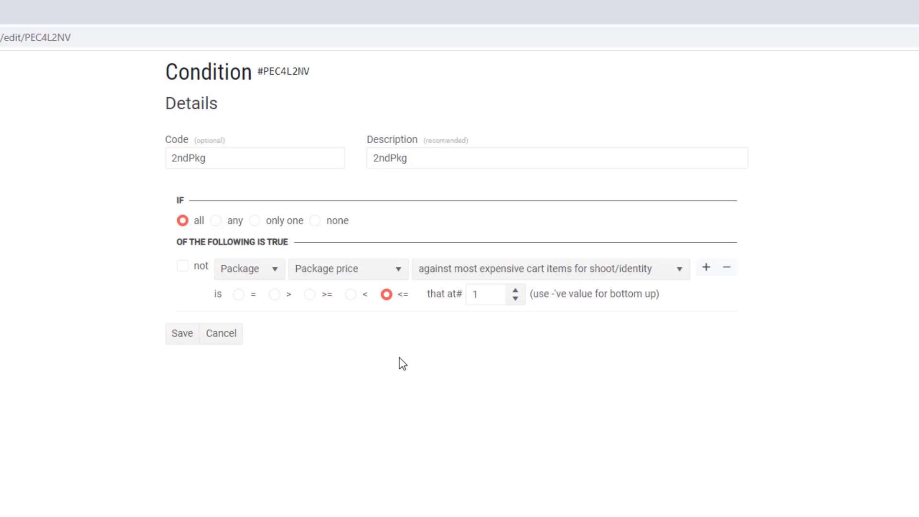
Save the condition and add package B to the first student's cart in the shop.
{"action": "left_click", "coordinate": [183, 341]}
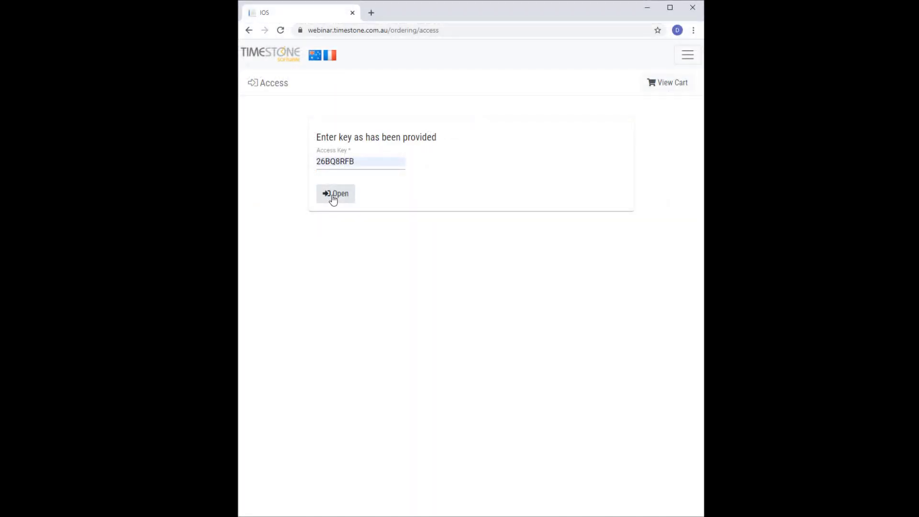
{"action": "left_click", "coordinate": [332, 195]}
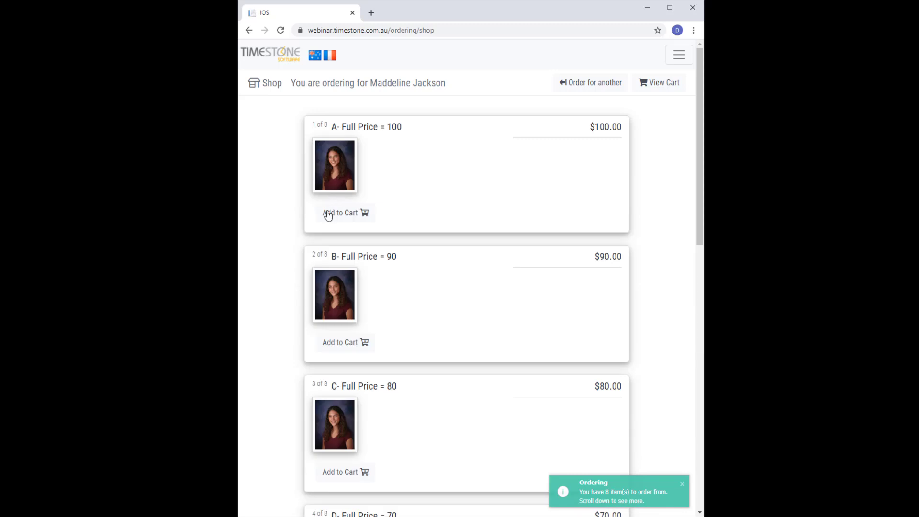
{"action": "left_click", "coordinate": [333, 343]}
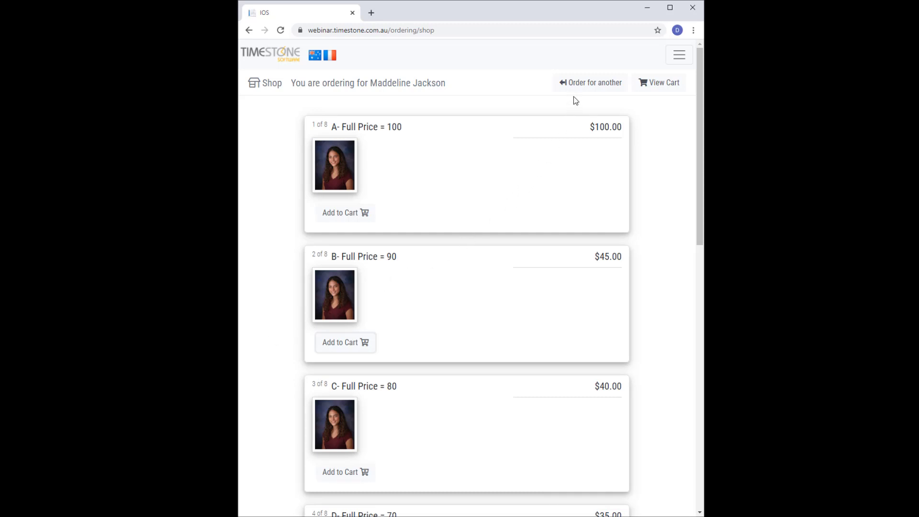
Order for another student using the second saved access key and add a package to their cart.
{"action": "left_click", "coordinate": [583, 86]}
{"action": "left_click", "coordinate": [375, 158]}
{"action": "left_click", "coordinate": [351, 196]}
{"action": "left_click", "coordinate": [349, 197]}
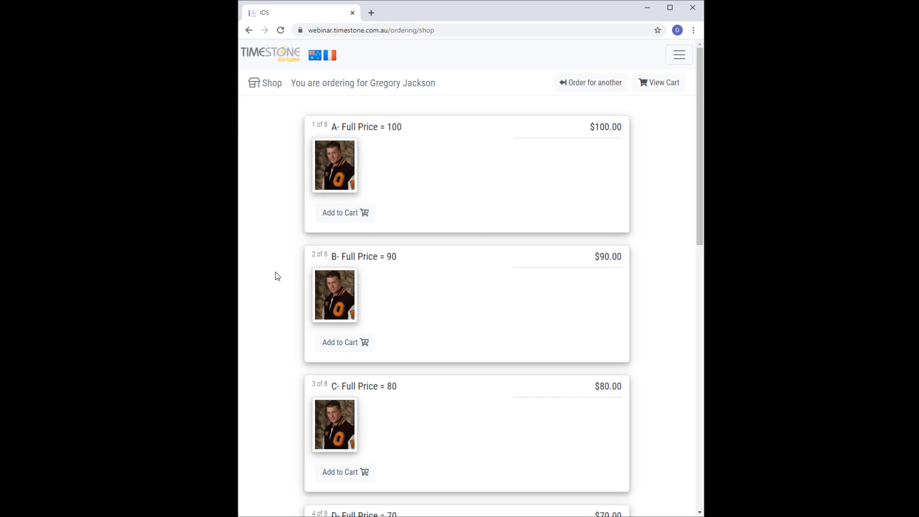
{"action": "left_click", "coordinate": [340, 213]}
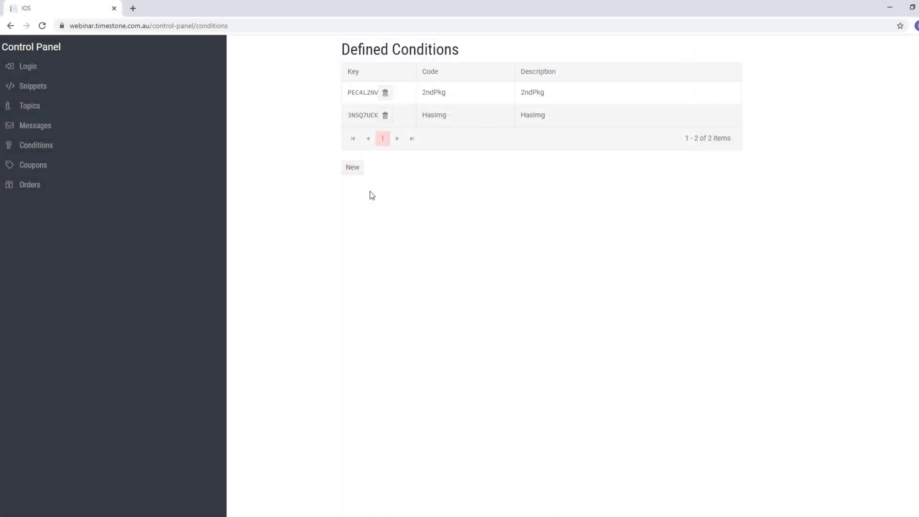
Add a new Session > Cart rule to 2ndPkg counting items in cart by package code.
{"action": "left_click", "coordinate": [321, 103]}
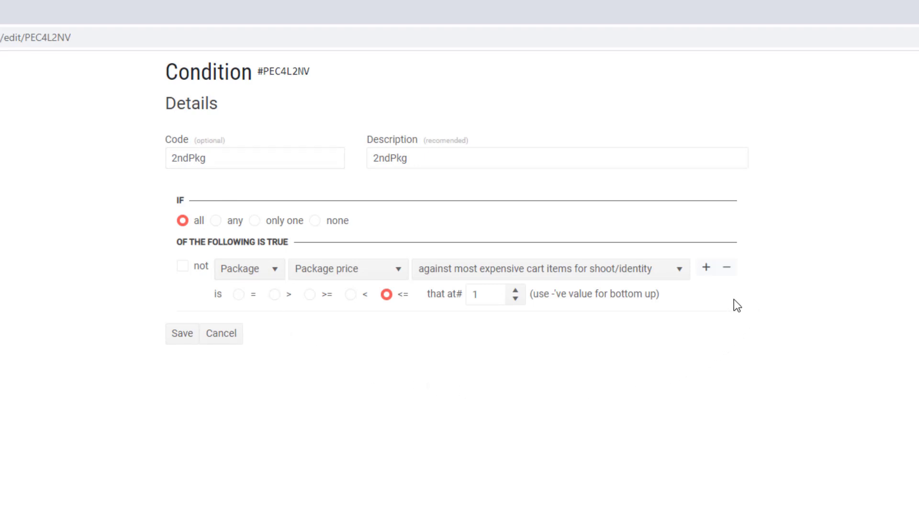
{"action": "left_click", "coordinate": [704, 277]}
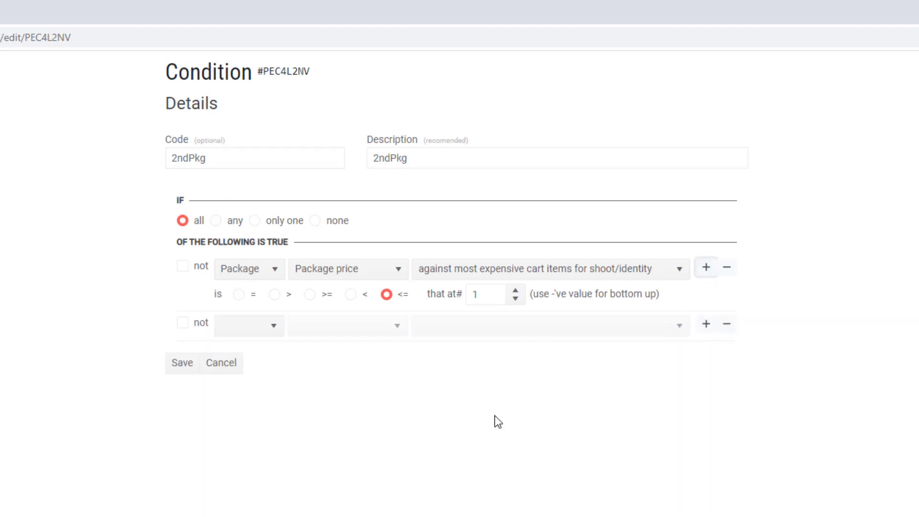
{"action": "left_click", "coordinate": [247, 328]}
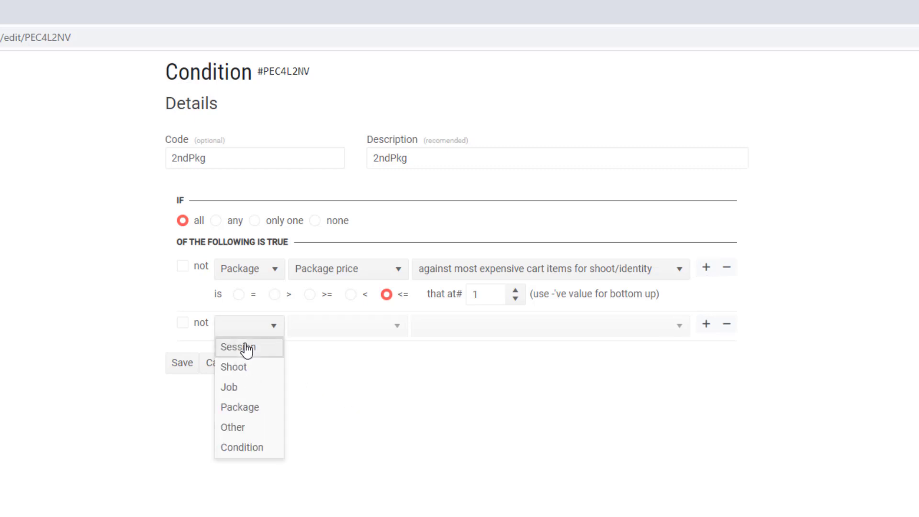
{"action": "left_click", "coordinate": [242, 347]}
{"action": "left_click", "coordinate": [335, 327]}
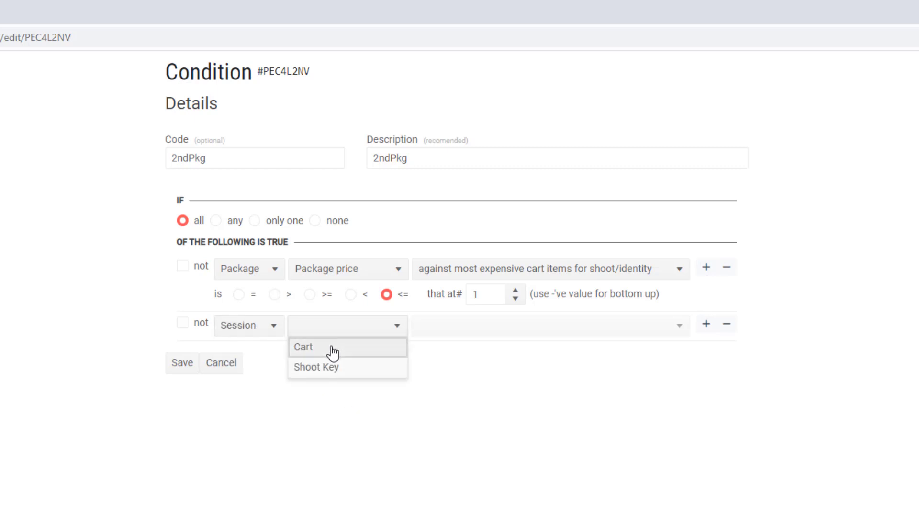
{"action": "left_click", "coordinate": [330, 347]}
{"action": "left_click", "coordinate": [490, 328]}
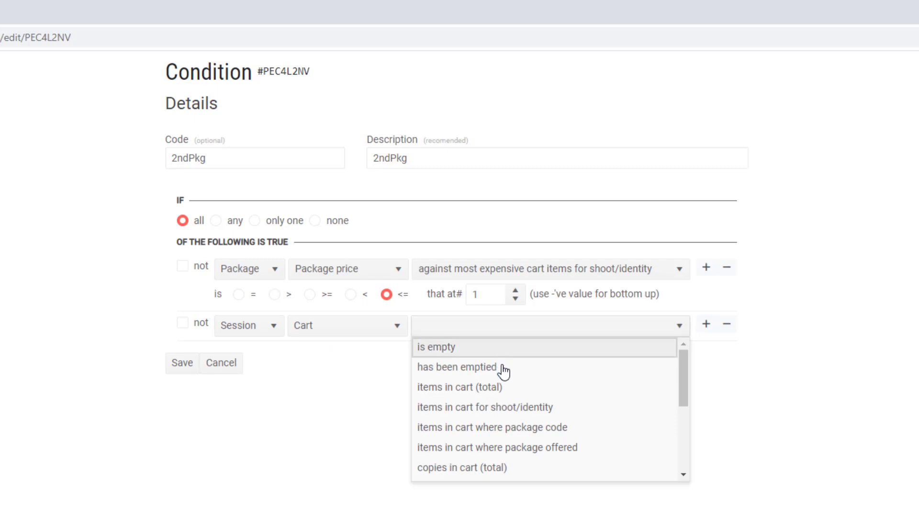
{"action": "left_click", "coordinate": [519, 428]}
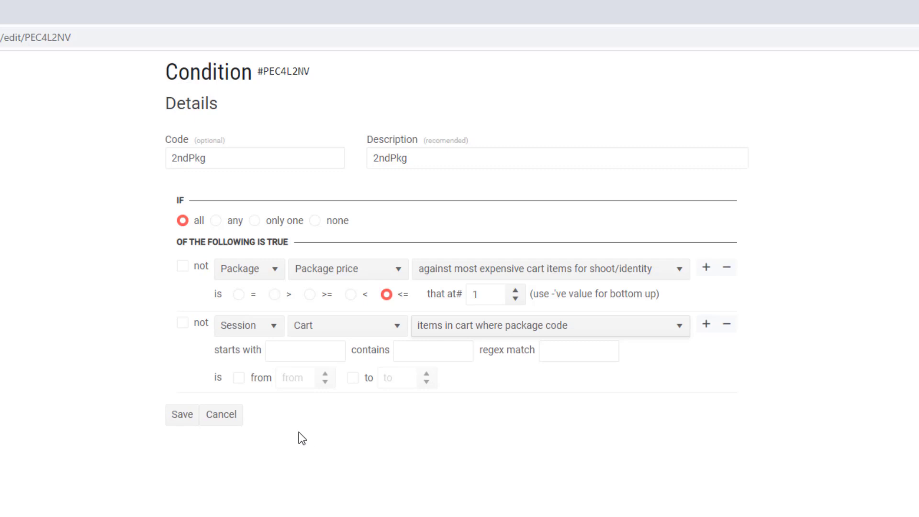
Require from 1 item whose package code starts with A;B, then save the condition.
{"action": "left_click", "coordinate": [242, 382]}
{"action": "left_click", "coordinate": [297, 378]}
{"action": "type", "text": "1"}
{"action": "left_click", "coordinate": [293, 355]}
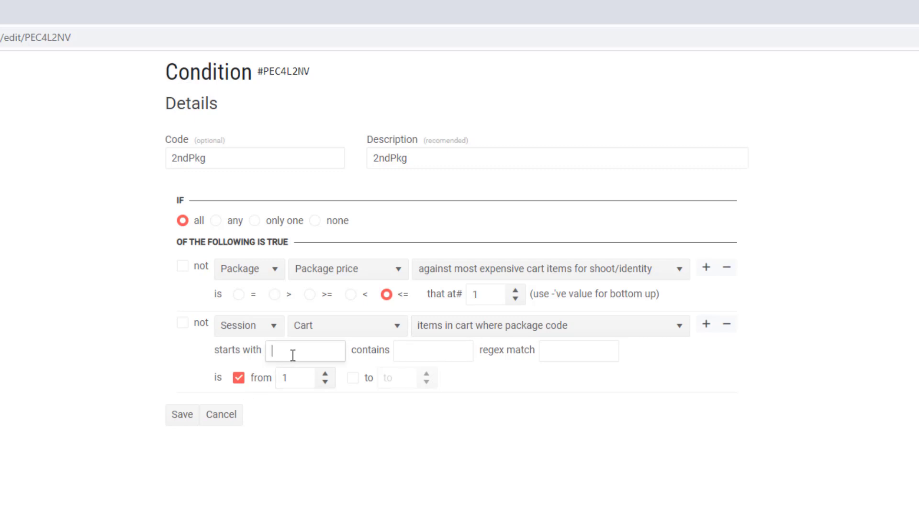
{"action": "type", "text": "A;B"}
{"action": "left_click", "coordinate": [309, 452]}
{"action": "left_click", "coordinate": [183, 417]}
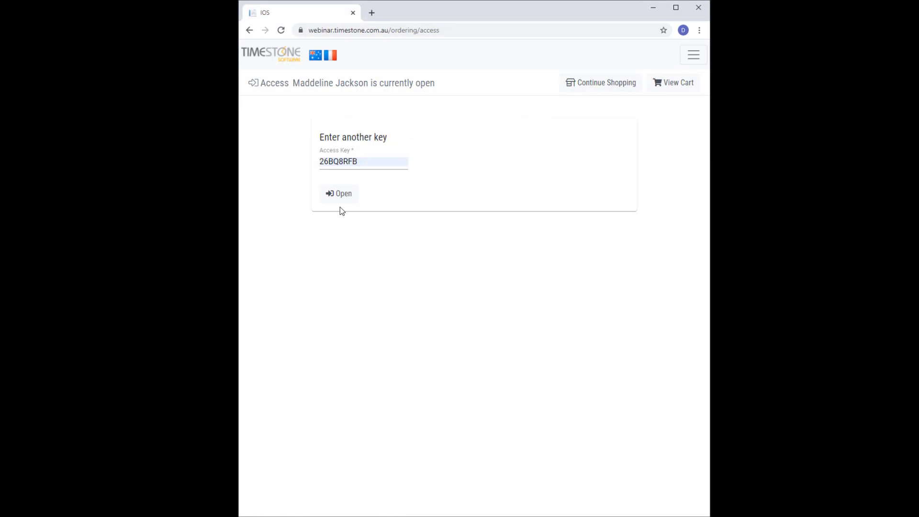
Add packages C, D and E, then package A, to the cart and view it.
{"action": "left_click", "coordinate": [339, 199]}
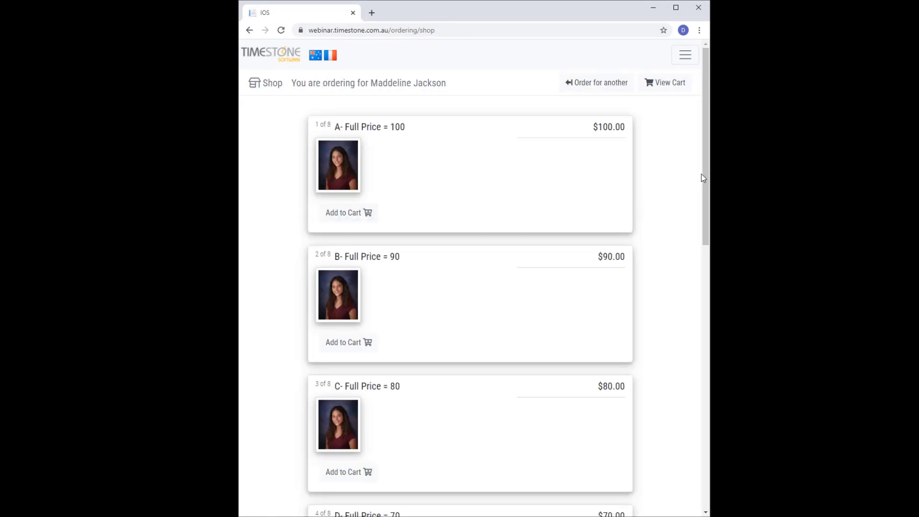
{"action": "left_click_drag", "start_coordinate": [704, 176], "coordinate": [712, 293]}
{"action": "left_click", "coordinate": [352, 196]}
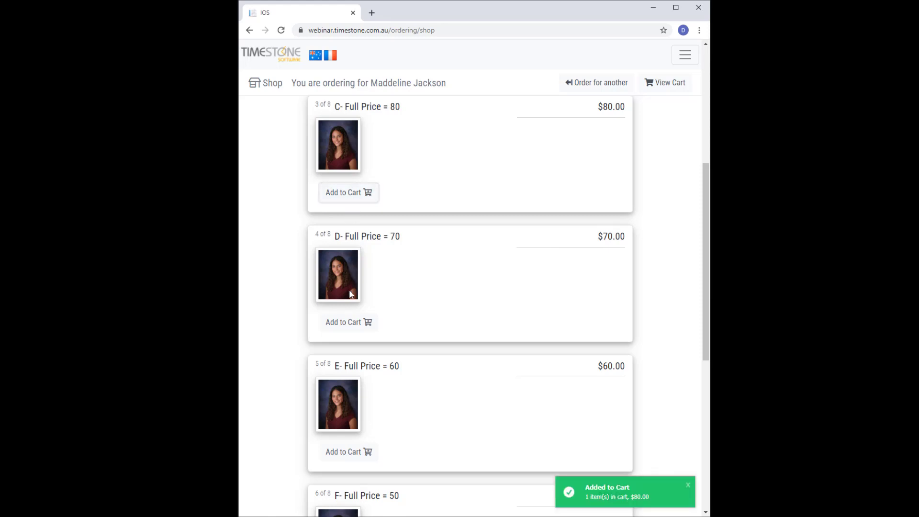
{"action": "left_click", "coordinate": [347, 324]}
{"action": "left_click", "coordinate": [346, 456]}
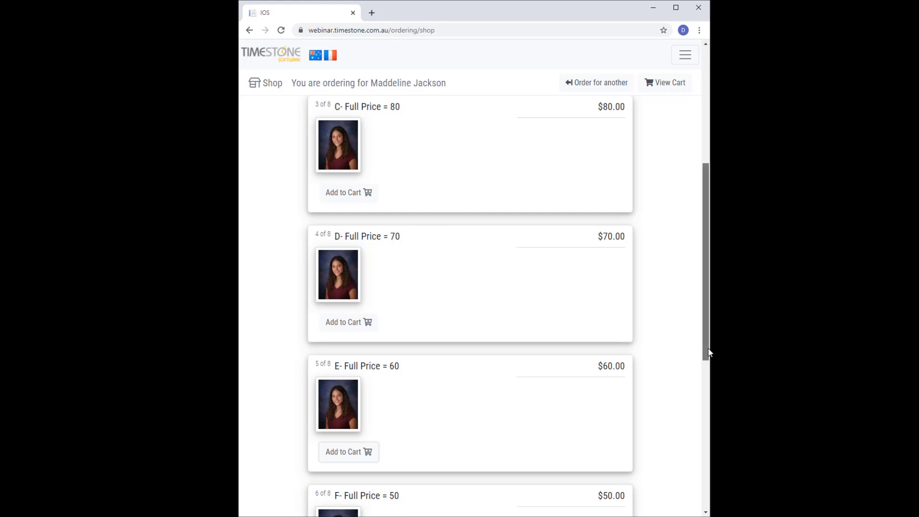
{"action": "left_click_drag", "start_coordinate": [710, 353], "coordinate": [707, 224]}
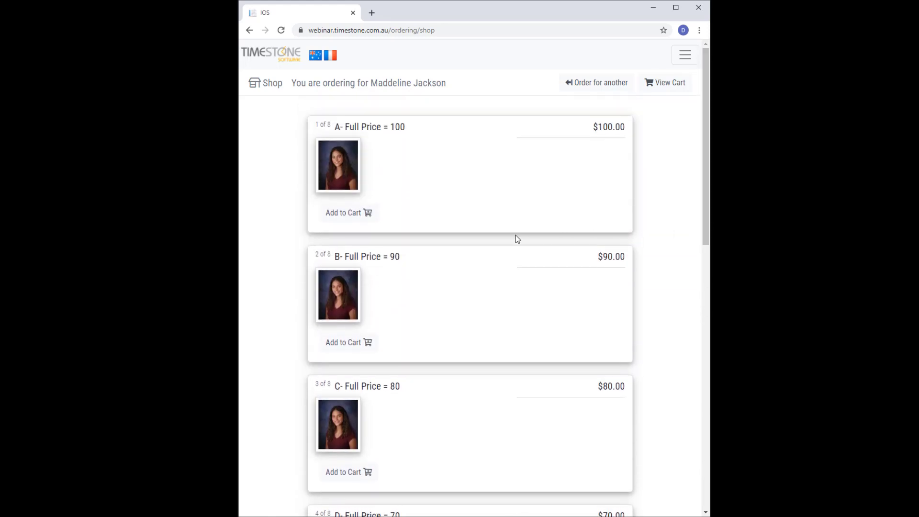
{"action": "left_click", "coordinate": [343, 216]}
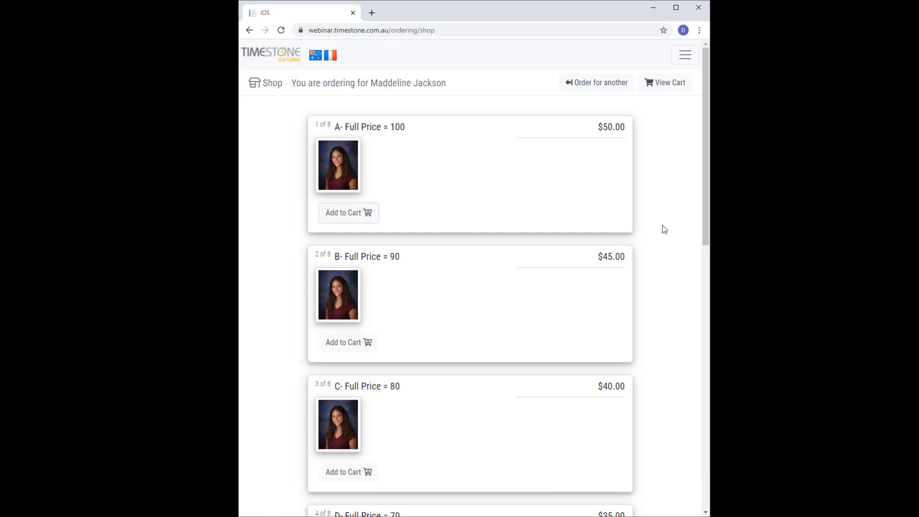
{"action": "left_click", "coordinate": [662, 85]}
Review the cart prices: C $40.00, D $35.00, E $30.00, A at full $100.00.
{"action": "left_click", "coordinate": [660, 87]}
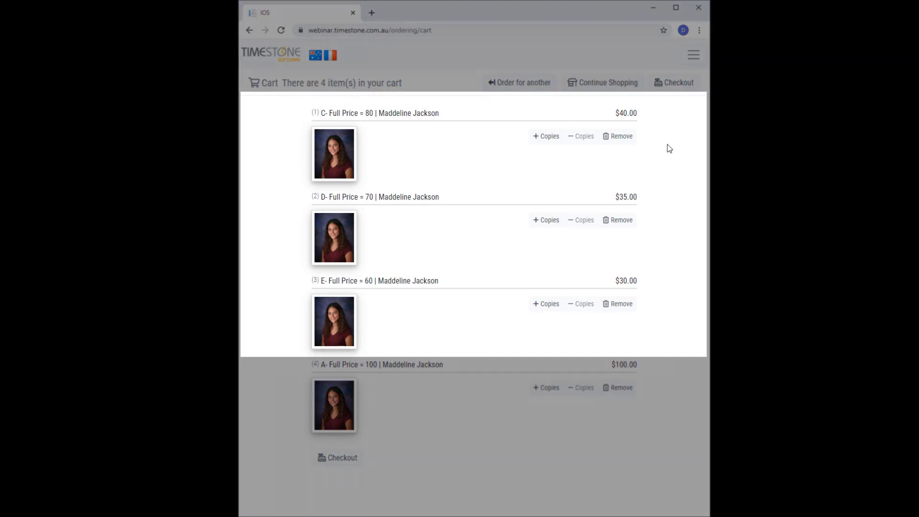